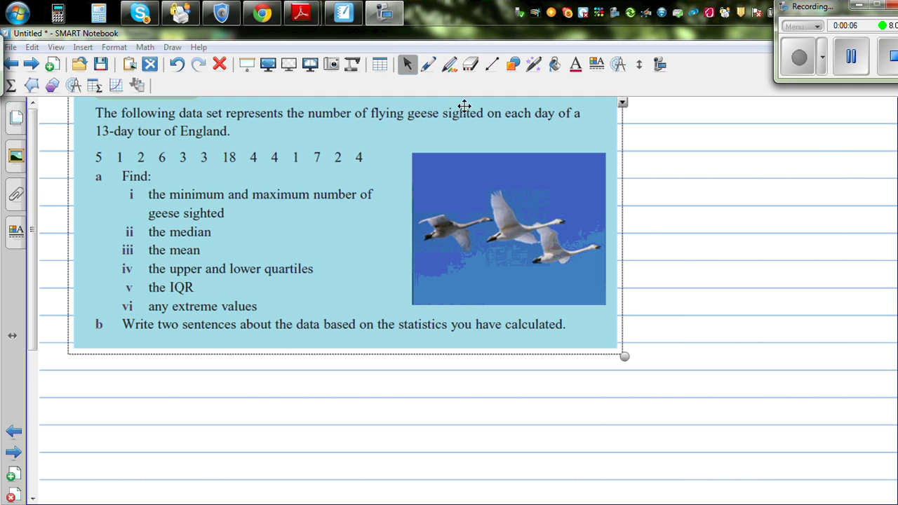
Select the Pens tool with dark green ink
{"action": "left_click", "coordinate": [427, 65]}
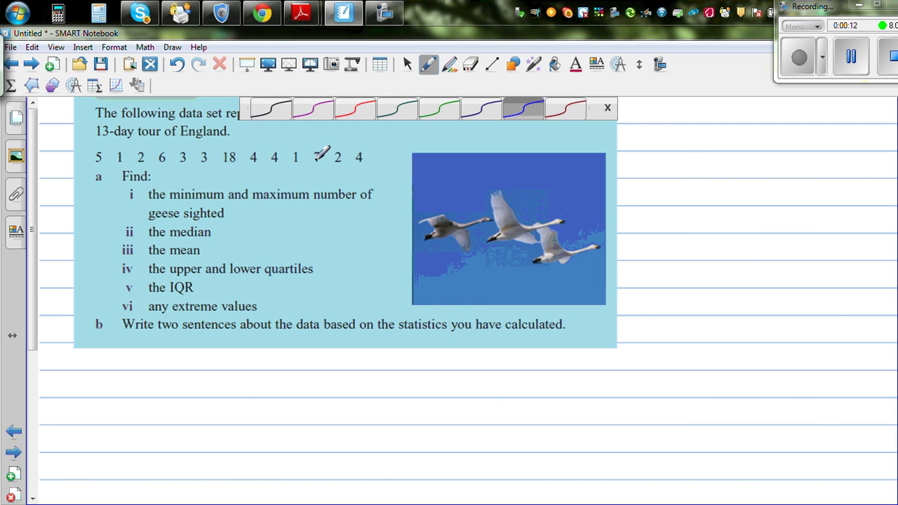
{"action": "left_click", "coordinate": [607, 110]}
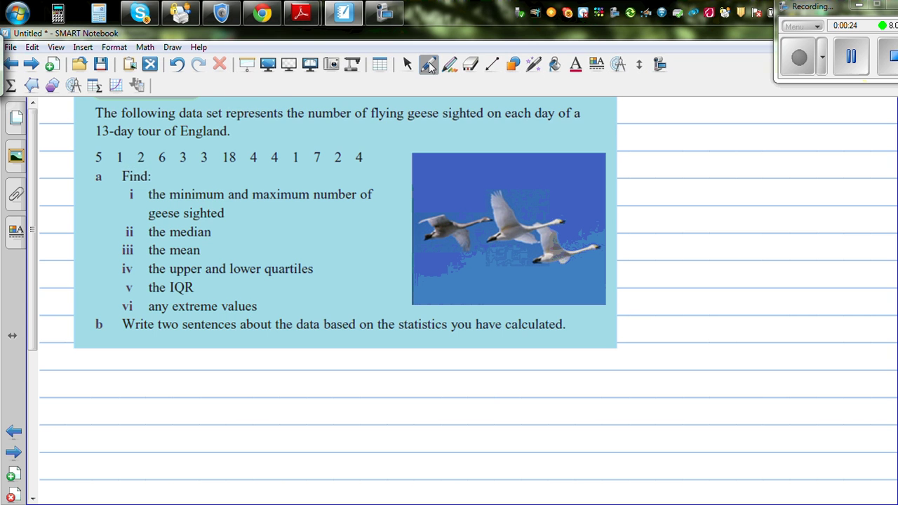
{"action": "left_click", "coordinate": [428, 65]}
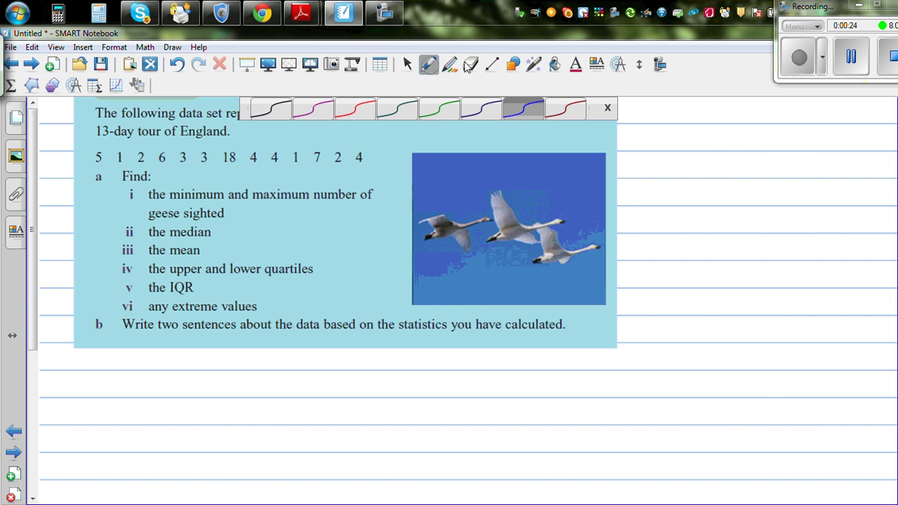
{"action": "left_click", "coordinate": [395, 112]}
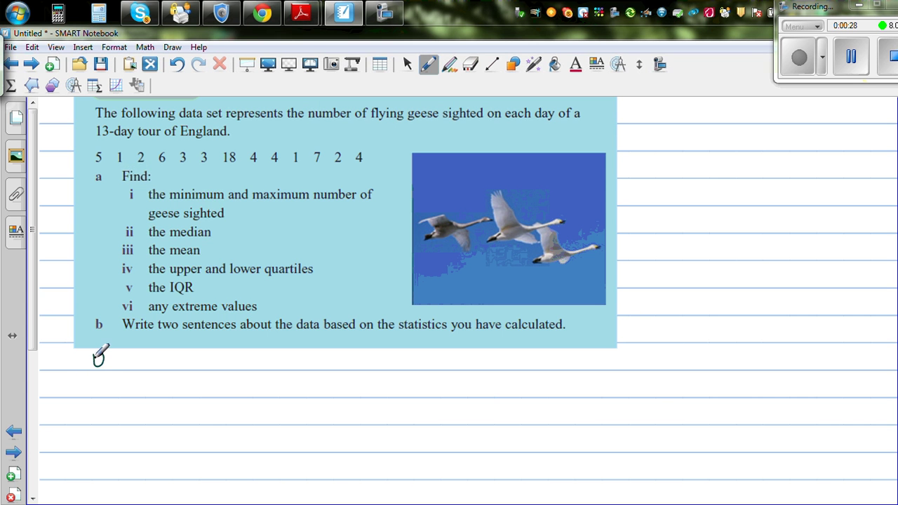
Handwrite 'Ordering the data', underline it with a red dashed line, then select purple ink
{"action": "mouse_move", "coordinate": [96, 360]}
{"action": "left_mouse_down"}
{"action": "mouse_move", "coordinate": [134, 348]}
{"action": "mouse_move", "coordinate": [136, 367]}
{"action": "mouse_move", "coordinate": [163, 358]}
{"action": "mouse_move", "coordinate": [194, 384]}
{"action": "left_mouse_up"}
{"action": "mouse_move", "coordinate": [235, 348]}
{"action": "left_mouse_down"}
{"action": "mouse_move", "coordinate": [309, 355]}
{"action": "mouse_move", "coordinate": [310, 365]}
{"action": "mouse_move", "coordinate": [329, 365]}
{"action": "mouse_move", "coordinate": [340, 338]}
{"action": "mouse_move", "coordinate": [340, 354]}
{"action": "mouse_move", "coordinate": [366, 364]}
{"action": "left_mouse_up"}
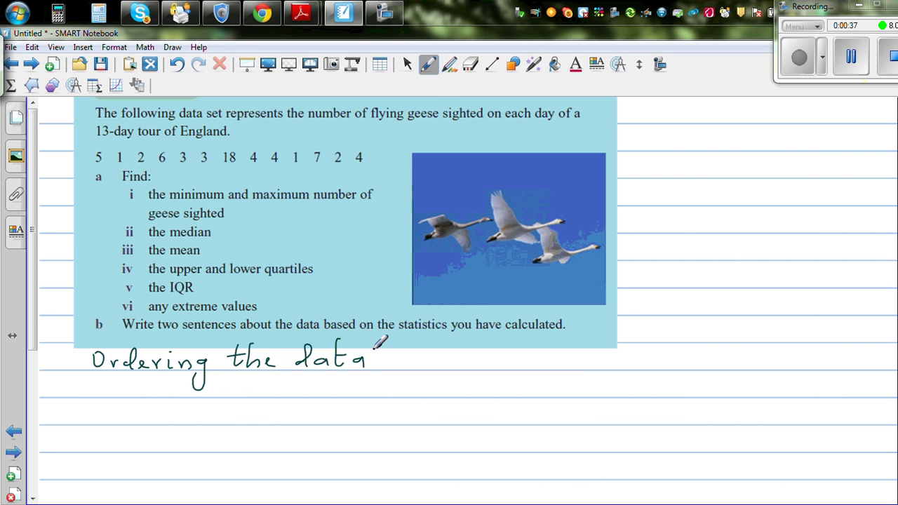
{"action": "left_click", "coordinate": [491, 65]}
{"action": "left_click", "coordinate": [414, 110]}
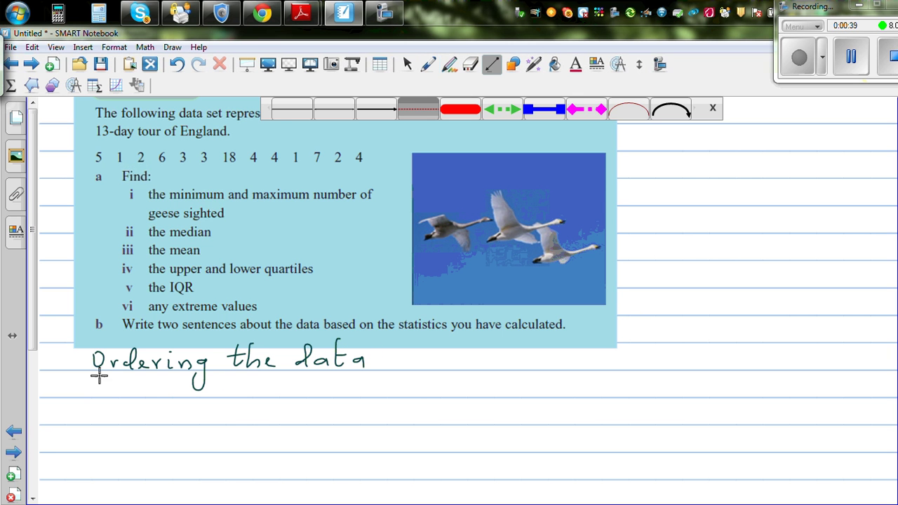
{"action": "left_click_drag", "start_coordinate": [93, 374], "coordinate": [364, 375]}
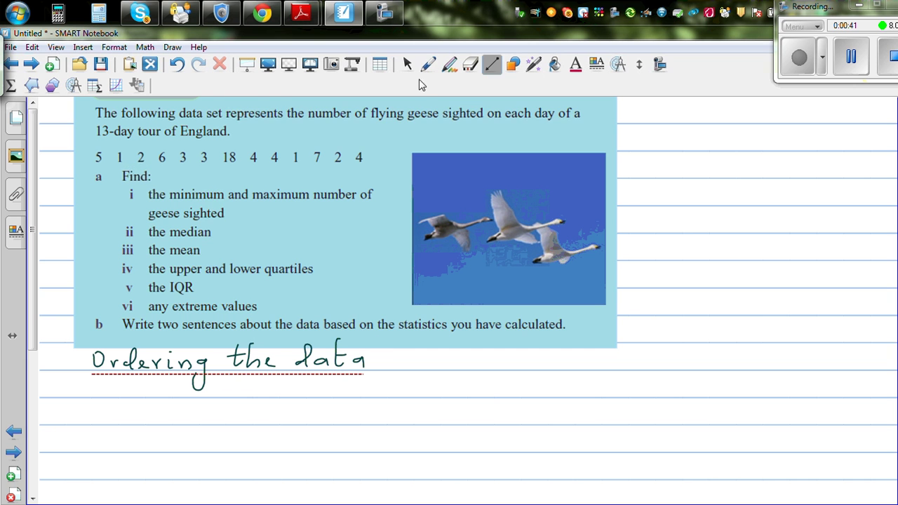
{"action": "left_click", "coordinate": [429, 64]}
{"action": "left_click", "coordinate": [309, 112]}
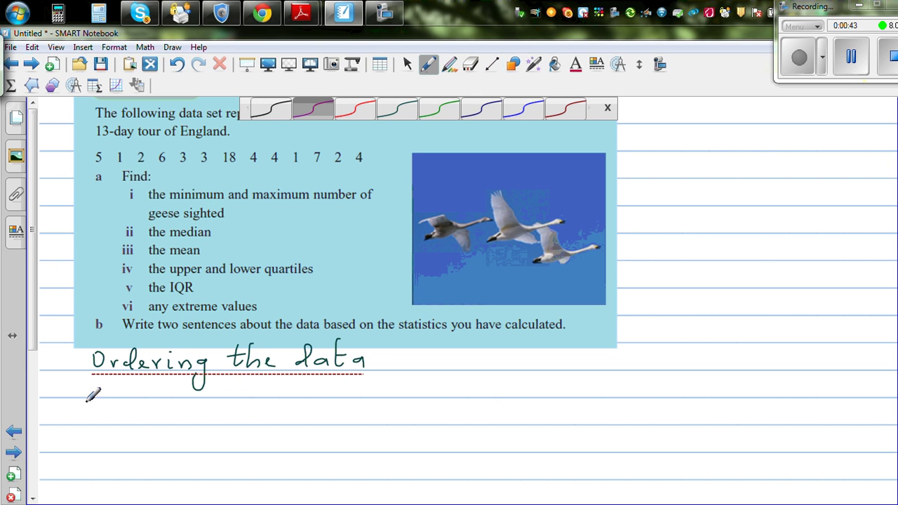
{"action": "mouse_move", "coordinate": [92, 402]}
{"action": "left_mouse_down"}
{"action": "mouse_move", "coordinate": [92, 412]}
{"action": "mouse_move", "coordinate": [185, 404]}
{"action": "mouse_move", "coordinate": [189, 414]}
{"action": "mouse_move", "coordinate": [241, 414]}
{"action": "left_mouse_up"}
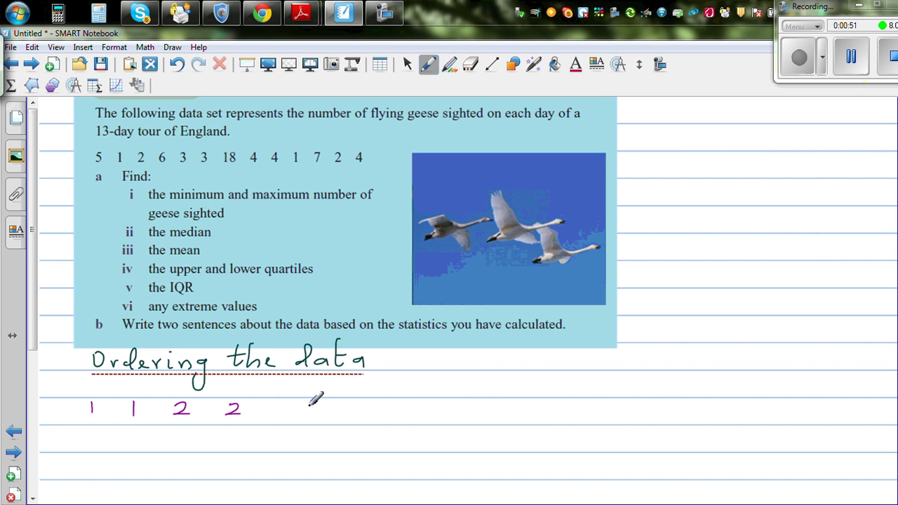
{"action": "mouse_move", "coordinate": [294, 405]}
{"action": "left_mouse_down"}
{"action": "mouse_move", "coordinate": [288, 416]}
{"action": "mouse_move", "coordinate": [335, 416]}
{"action": "left_mouse_up"}
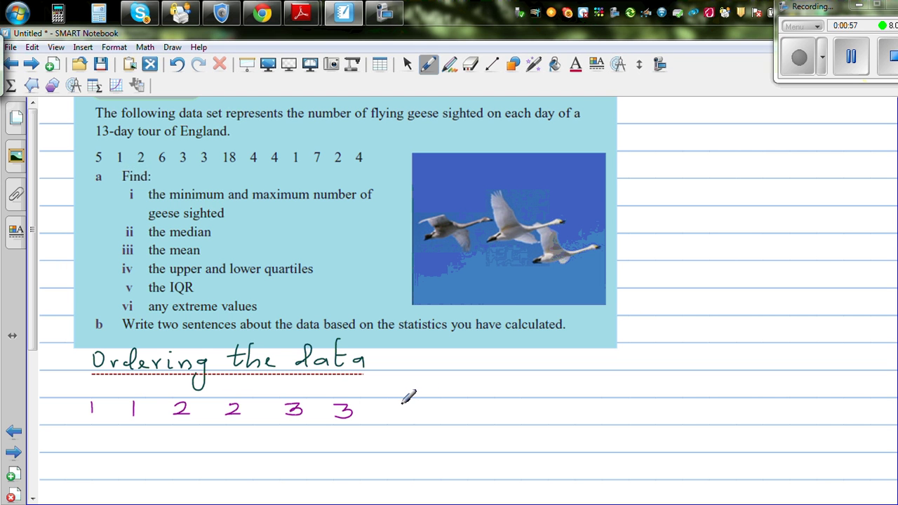
{"action": "mouse_move", "coordinate": [400, 401]}
{"action": "left_mouse_down"}
{"action": "mouse_move", "coordinate": [411, 417]}
{"action": "mouse_move", "coordinate": [466, 403]}
{"action": "mouse_move", "coordinate": [463, 418]}
{"action": "mouse_move", "coordinate": [515, 413]}
{"action": "mouse_move", "coordinate": [506, 420]}
{"action": "left_mouse_up"}
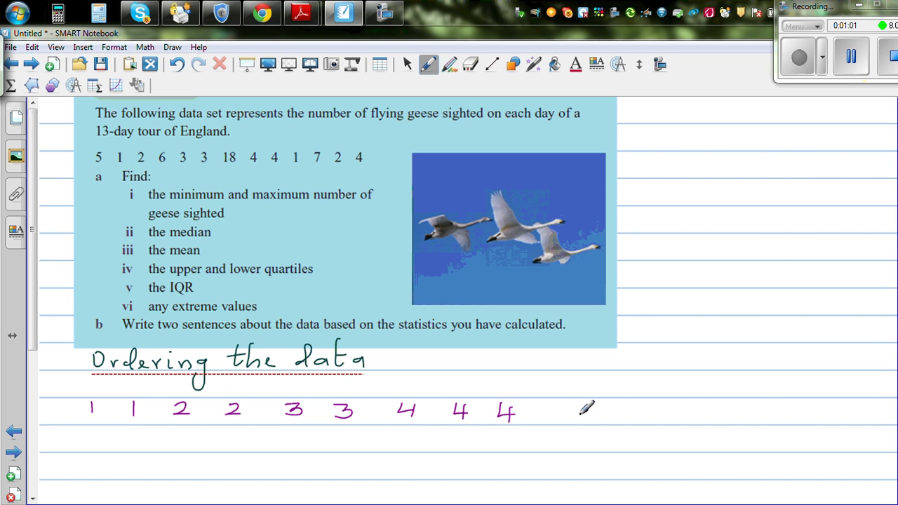
{"action": "left_click_drag", "start_coordinate": [559, 401], "coordinate": [557, 416]}
{"action": "left_click_drag", "start_coordinate": [562, 400], "coordinate": [576, 401]}
{"action": "left_click_drag", "start_coordinate": [636, 399], "coordinate": [629, 410]}
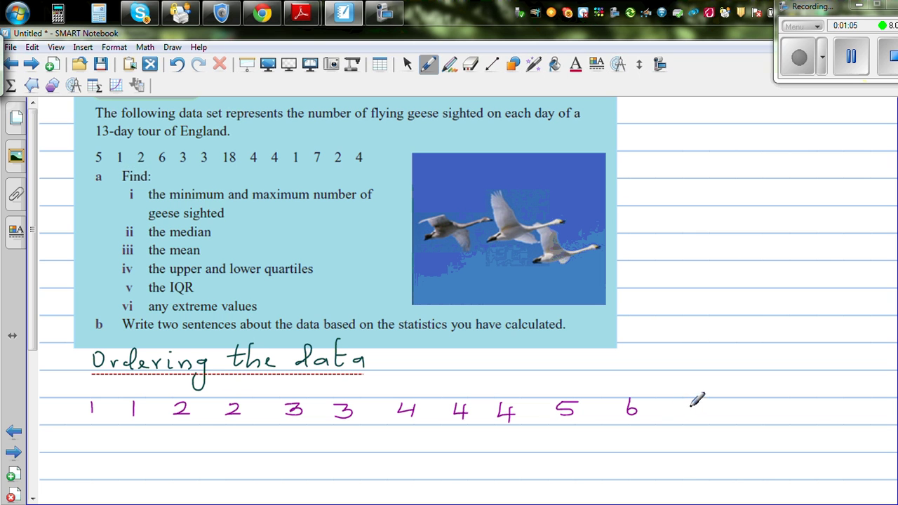
{"action": "left_click_drag", "start_coordinate": [682, 403], "coordinate": [692, 418]}
{"action": "mouse_move", "coordinate": [777, 400]}
{"action": "left_mouse_down"}
{"action": "mouse_move", "coordinate": [776, 418]}
{"action": "mouse_move", "coordinate": [800, 402]}
{"action": "left_mouse_up"}
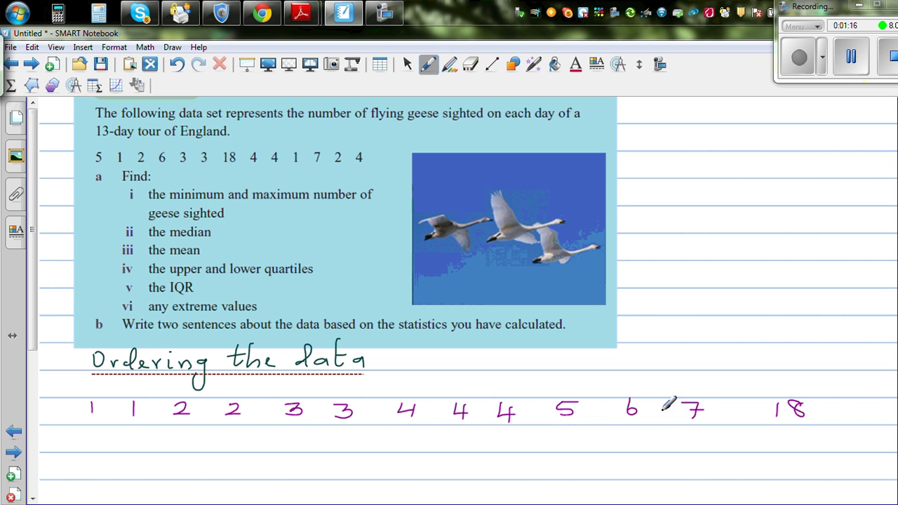
Switch to dark blue ink and tick part i of the question
{"action": "left_click", "coordinate": [430, 68]}
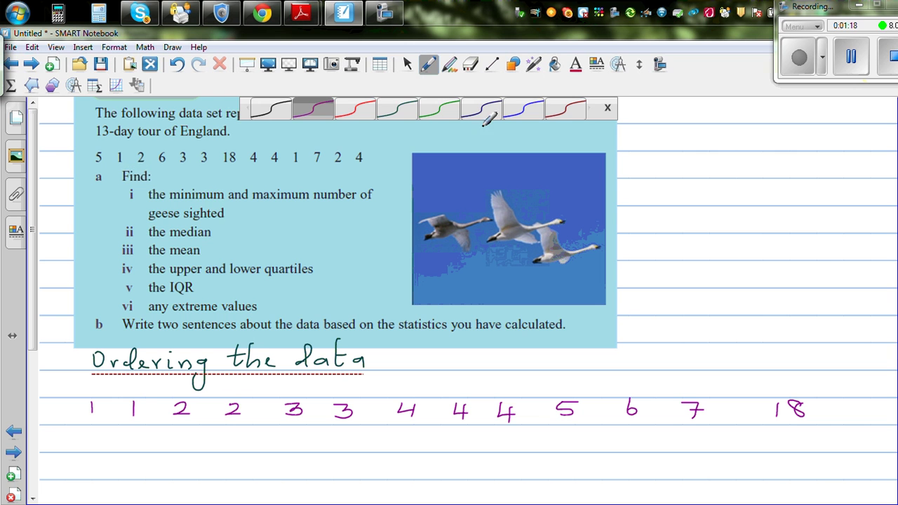
{"action": "left_click", "coordinate": [481, 111]}
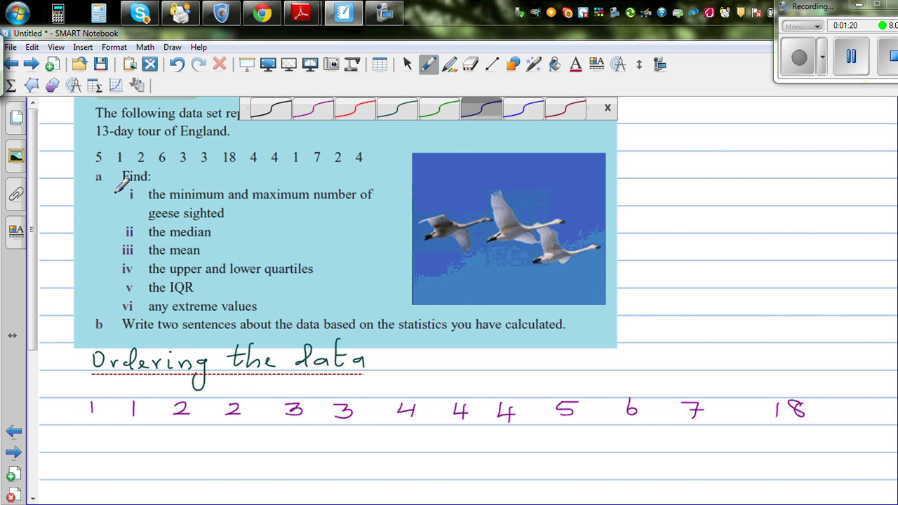
{"action": "left_click_drag", "start_coordinate": [117, 191], "coordinate": [141, 188]}
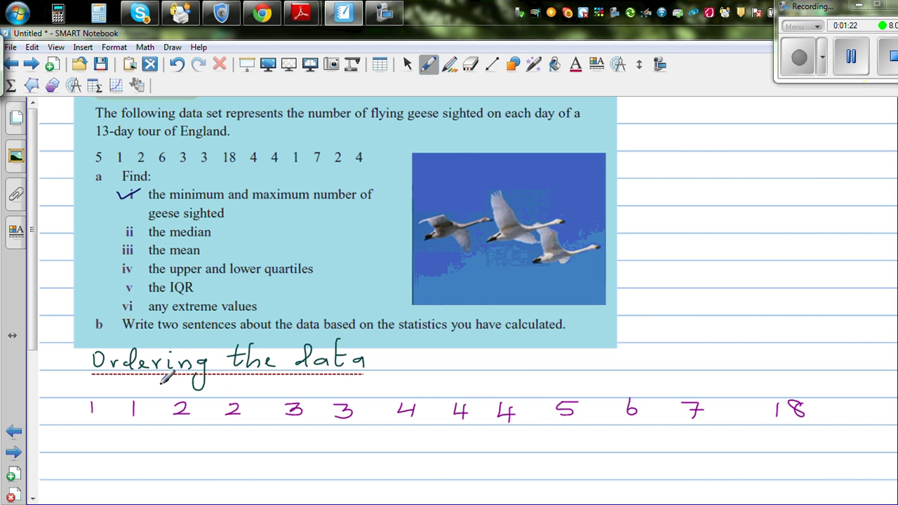
Circle 1 and 18 with arrows labelled min and max, and write Med beside the picture
{"action": "mouse_move", "coordinate": [101, 387]}
{"action": "left_mouse_down"}
{"action": "mouse_move", "coordinate": [82, 420]}
{"action": "mouse_move", "coordinate": [98, 419]}
{"action": "mouse_move", "coordinate": [96, 392]}
{"action": "left_mouse_up"}
{"action": "mouse_move", "coordinate": [62, 453]}
{"action": "left_mouse_down"}
{"action": "mouse_move", "coordinate": [80, 436]}
{"action": "mouse_move", "coordinate": [54, 470]}
{"action": "mouse_move", "coordinate": [67, 461]}
{"action": "mouse_move", "coordinate": [103, 468]}
{"action": "left_mouse_up"}
{"action": "mouse_move", "coordinate": [801, 389]}
{"action": "left_mouse_down"}
{"action": "mouse_move", "coordinate": [776, 393]}
{"action": "mouse_move", "coordinate": [770, 414]}
{"action": "mouse_move", "coordinate": [797, 427]}
{"action": "mouse_move", "coordinate": [803, 388]}
{"action": "left_mouse_up"}
{"action": "mouse_move", "coordinate": [792, 464]}
{"action": "left_mouse_down"}
{"action": "mouse_move", "coordinate": [805, 445]}
{"action": "mouse_move", "coordinate": [835, 470]}
{"action": "mouse_move", "coordinate": [839, 463]}
{"action": "mouse_move", "coordinate": [879, 473]}
{"action": "left_mouse_up"}
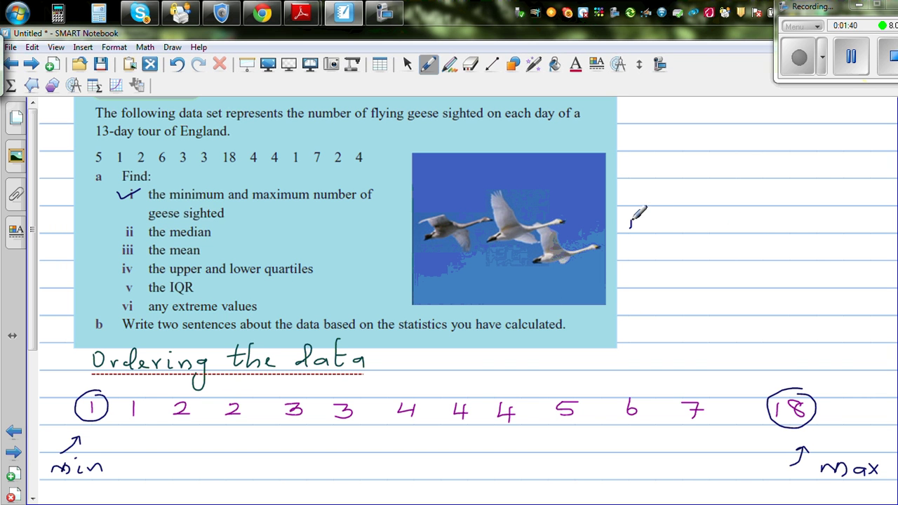
{"action": "mouse_move", "coordinate": [630, 227]}
{"action": "left_mouse_down"}
{"action": "mouse_move", "coordinate": [690, 226]}
{"action": "mouse_move", "coordinate": [694, 216]}
{"action": "mouse_move", "coordinate": [625, 224]}
{"action": "left_mouse_up"}
Erase the Med ink and write Median = ((n+1)/2)th value beside the question
{"action": "left_click", "coordinate": [470, 65]}
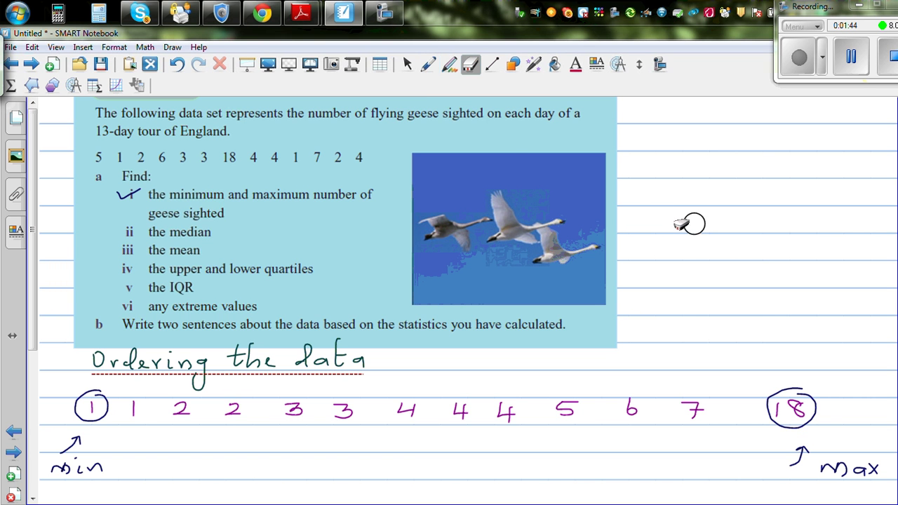
{"action": "left_click", "coordinate": [428, 65]}
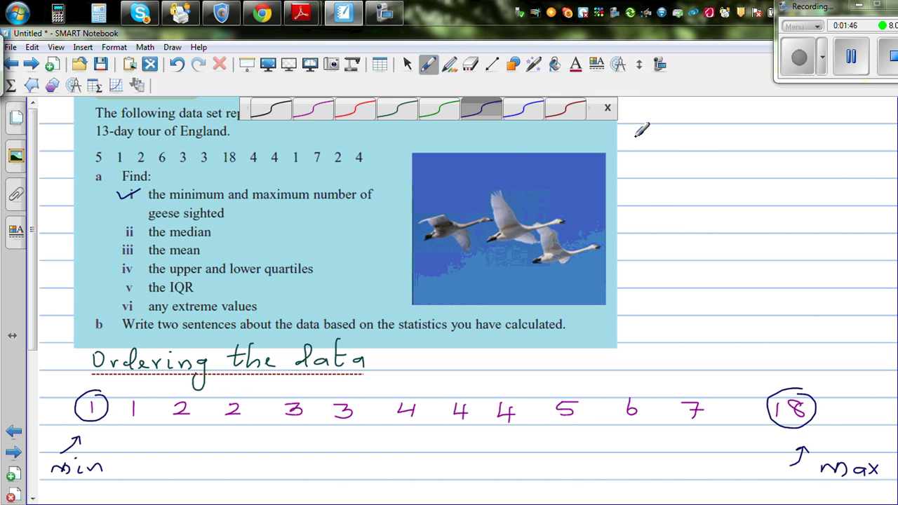
{"action": "mouse_move", "coordinate": [636, 144]}
{"action": "left_mouse_down"}
{"action": "mouse_move", "coordinate": [659, 148]}
{"action": "mouse_move", "coordinate": [664, 141]}
{"action": "mouse_move", "coordinate": [682, 144]}
{"action": "mouse_move", "coordinate": [685, 132]}
{"action": "mouse_move", "coordinate": [716, 150]}
{"action": "mouse_move", "coordinate": [755, 142]}
{"action": "left_mouse_up"}
{"action": "left_click_drag", "start_coordinate": [741, 148], "coordinate": [755, 148]}
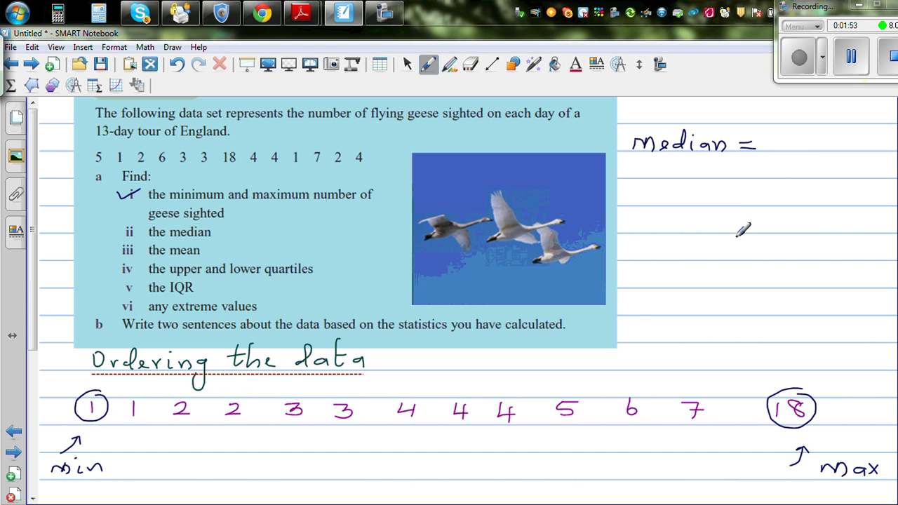
{"action": "mouse_move", "coordinate": [772, 130]}
{"action": "left_mouse_down"}
{"action": "mouse_move", "coordinate": [770, 163]}
{"action": "mouse_move", "coordinate": [785, 143]}
{"action": "mouse_move", "coordinate": [805, 146]}
{"action": "mouse_move", "coordinate": [780, 149]}
{"action": "mouse_move", "coordinate": [807, 165]}
{"action": "left_mouse_up"}
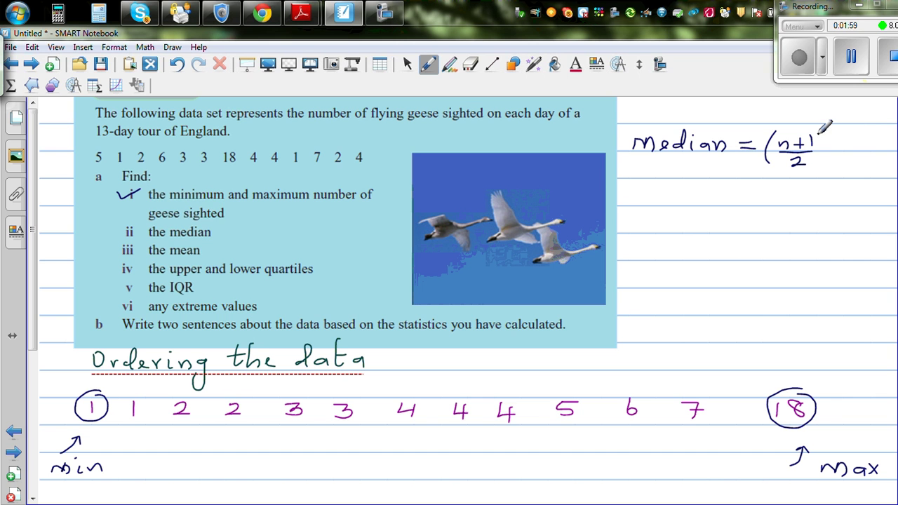
{"action": "mouse_move", "coordinate": [824, 134]}
{"action": "left_mouse_down"}
{"action": "mouse_move", "coordinate": [842, 116]}
{"action": "mouse_move", "coordinate": [837, 132]}
{"action": "mouse_move", "coordinate": [849, 148]}
{"action": "mouse_move", "coordinate": [858, 135]}
{"action": "mouse_move", "coordinate": [860, 147]}
{"action": "mouse_move", "coordinate": [890, 144]}
{"action": "left_mouse_up"}
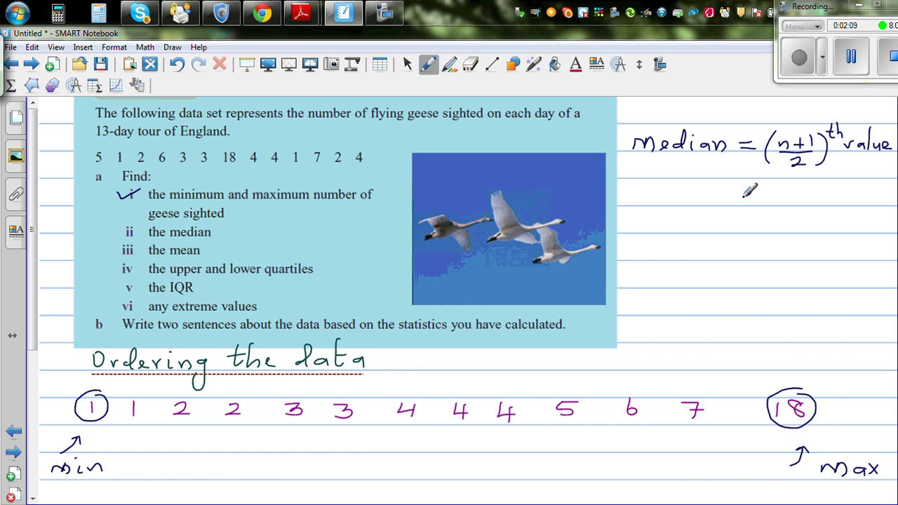
Continue the working with = ((13+1)/2)th value = 7th value
{"action": "mouse_move", "coordinate": [742, 195]}
{"action": "left_mouse_down"}
{"action": "mouse_move", "coordinate": [754, 195]}
{"action": "mouse_move", "coordinate": [761, 219]}
{"action": "left_mouse_up"}
{"action": "mouse_move", "coordinate": [784, 191]}
{"action": "left_mouse_down"}
{"action": "mouse_move", "coordinate": [785, 206]}
{"action": "mouse_move", "coordinate": [815, 197]}
{"action": "mouse_move", "coordinate": [808, 203]}
{"action": "mouse_move", "coordinate": [818, 207]}
{"action": "mouse_move", "coordinate": [802, 221]}
{"action": "left_mouse_up"}
{"action": "mouse_move", "coordinate": [828, 184]}
{"action": "left_mouse_down"}
{"action": "mouse_move", "coordinate": [830, 220]}
{"action": "mouse_move", "coordinate": [842, 183]}
{"action": "mouse_move", "coordinate": [836, 200]}
{"action": "mouse_move", "coordinate": [873, 198]}
{"action": "left_mouse_up"}
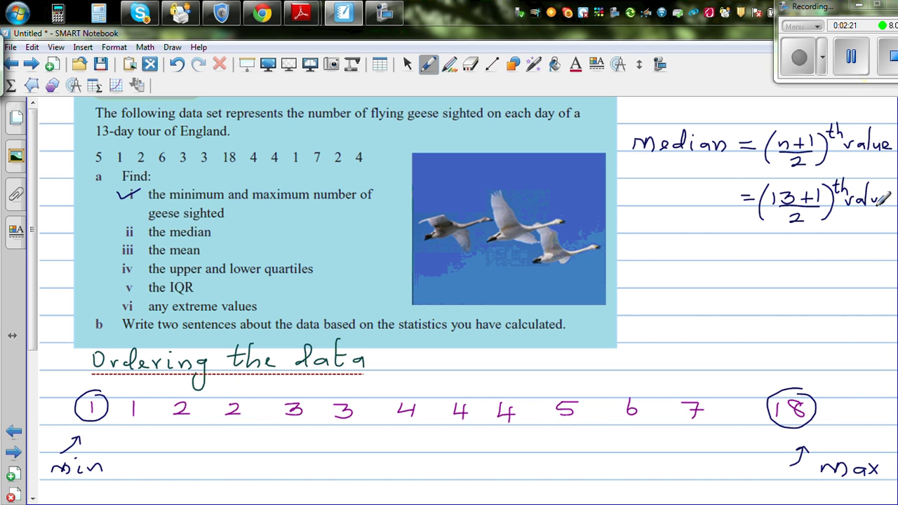
{"action": "mouse_move", "coordinate": [745, 251]}
{"action": "left_mouse_down"}
{"action": "mouse_move", "coordinate": [761, 258]}
{"action": "mouse_move", "coordinate": [778, 242]}
{"action": "mouse_move", "coordinate": [776, 258]}
{"action": "mouse_move", "coordinate": [793, 259]}
{"action": "mouse_move", "coordinate": [795, 247]}
{"action": "mouse_move", "coordinate": [814, 258]}
{"action": "mouse_move", "coordinate": [834, 248]}
{"action": "mouse_move", "coordinate": [848, 258]}
{"action": "mouse_move", "coordinate": [877, 254]}
{"action": "left_mouse_up"}
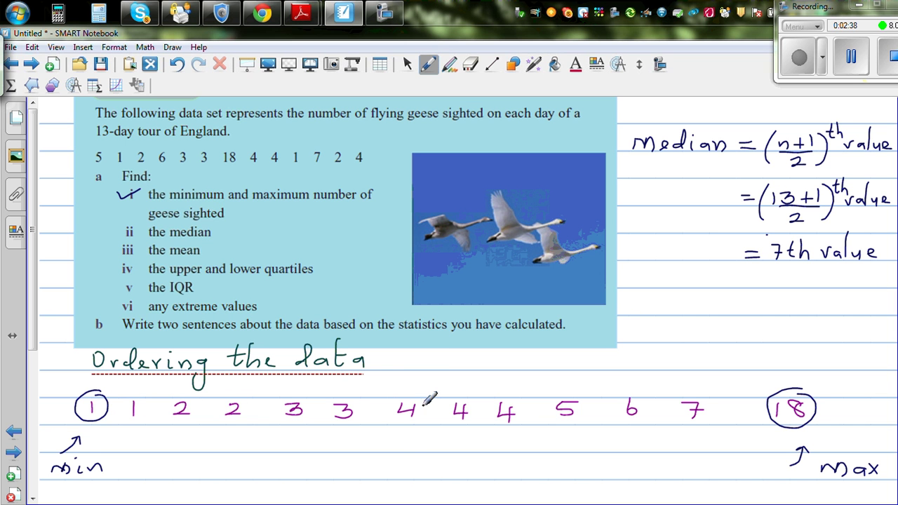
Circle the first 4 with an arrow labelled Median and red-dash underline the six values on each side
{"action": "mouse_move", "coordinate": [420, 393]}
{"action": "left_mouse_down"}
{"action": "mouse_move", "coordinate": [395, 403]}
{"action": "mouse_move", "coordinate": [398, 417]}
{"action": "mouse_move", "coordinate": [410, 397]}
{"action": "left_mouse_up"}
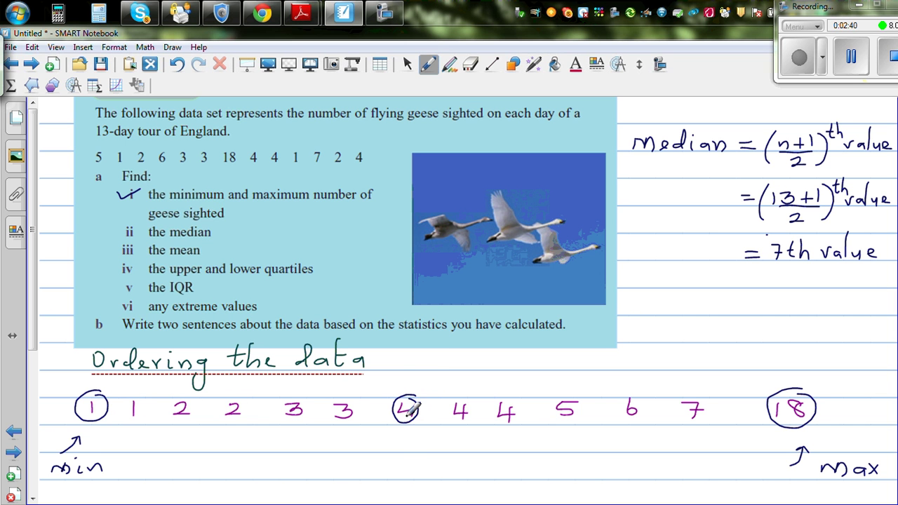
{"action": "mouse_move", "coordinate": [406, 456]}
{"action": "left_mouse_down"}
{"action": "mouse_move", "coordinate": [409, 432]}
{"action": "mouse_move", "coordinate": [400, 466]}
{"action": "mouse_move", "coordinate": [409, 462]}
{"action": "mouse_move", "coordinate": [420, 476]}
{"action": "mouse_move", "coordinate": [444, 460]}
{"action": "mouse_move", "coordinate": [440, 475]}
{"action": "mouse_move", "coordinate": [451, 463]}
{"action": "mouse_move", "coordinate": [453, 471]}
{"action": "mouse_move", "coordinate": [490, 476]}
{"action": "left_mouse_up"}
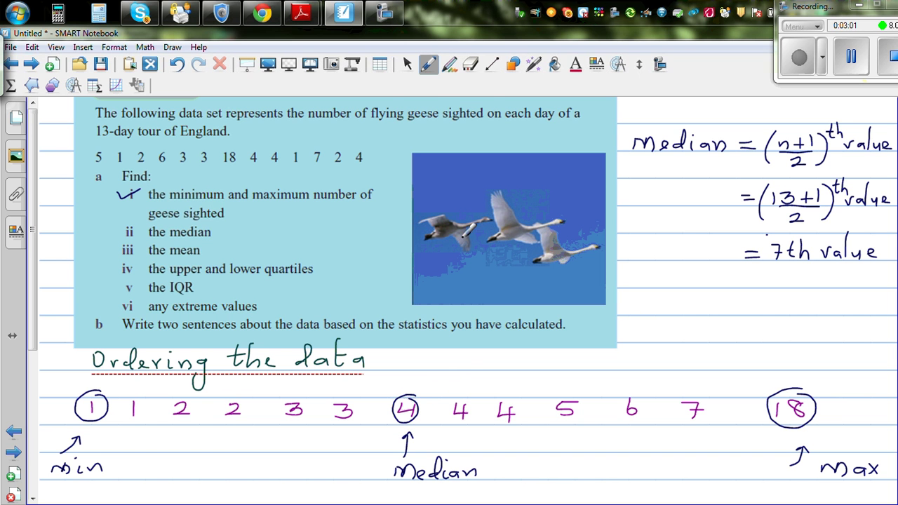
{"action": "left_click", "coordinate": [491, 64]}
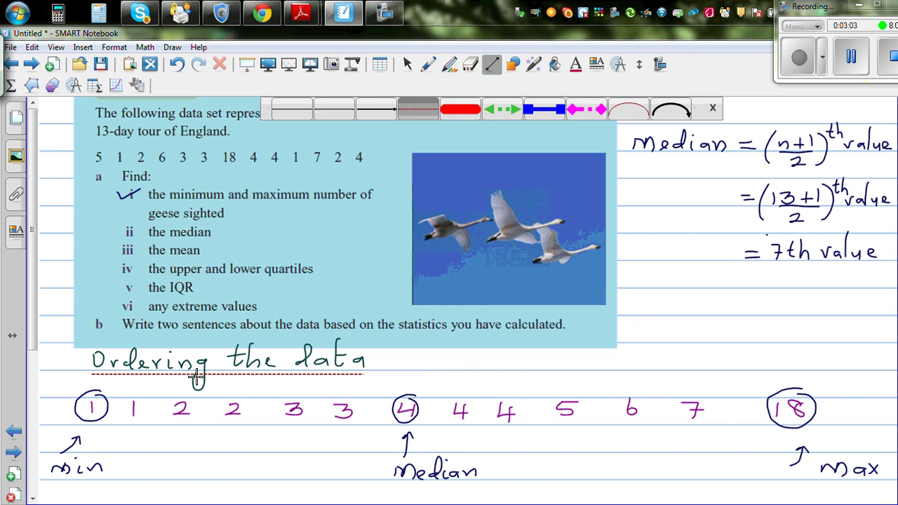
{"action": "left_click_drag", "start_coordinate": [75, 426], "coordinate": [351, 429]}
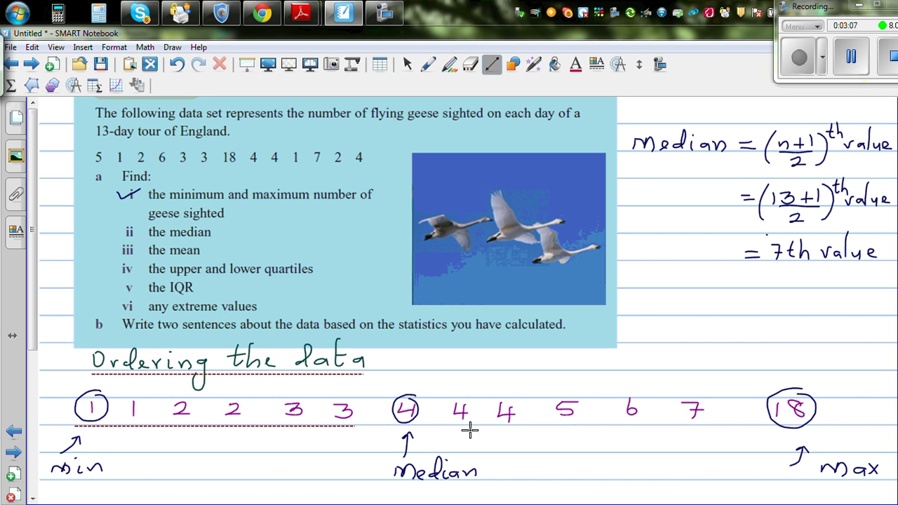
{"action": "left_click_drag", "start_coordinate": [453, 426], "coordinate": [814, 427]}
{"action": "left_click", "coordinate": [429, 65]}
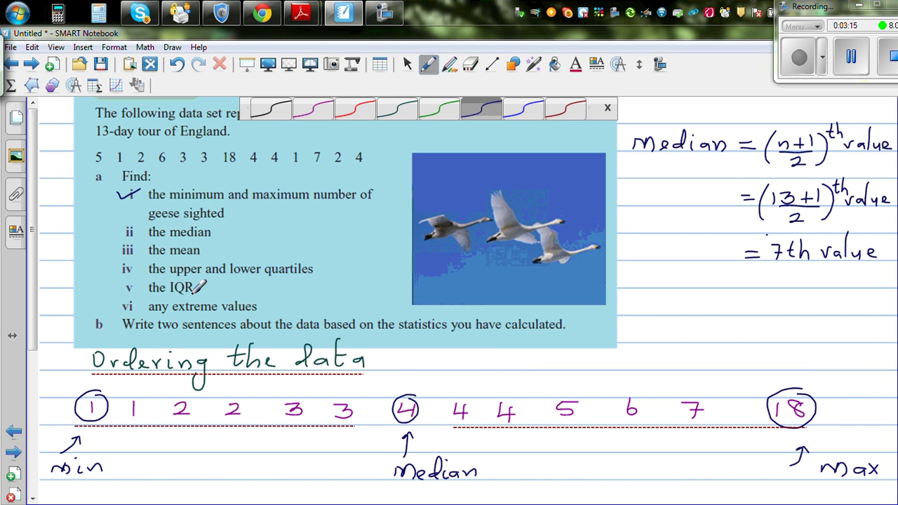
Tick parts ii and iii and write Mean = Total/13 = 4.62 (2dp) with the answer boxed
{"action": "left_click_drag", "start_coordinate": [114, 225], "coordinate": [133, 226]}
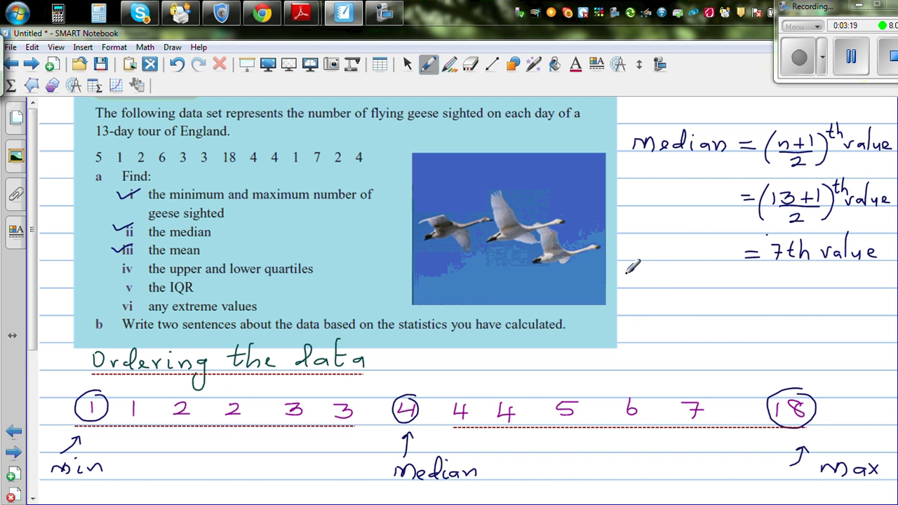
{"action": "left_click_drag", "start_coordinate": [629, 281], "coordinate": [761, 278]}
{"action": "mouse_move", "coordinate": [768, 271]}
{"action": "left_mouse_down"}
{"action": "mouse_move", "coordinate": [770, 285]}
{"action": "mouse_move", "coordinate": [778, 276]}
{"action": "mouse_move", "coordinate": [790, 285]}
{"action": "left_mouse_up"}
{"action": "mouse_move", "coordinate": [797, 258]}
{"action": "left_mouse_down"}
{"action": "mouse_move", "coordinate": [799, 285]}
{"action": "mouse_move", "coordinate": [756, 305]}
{"action": "mouse_move", "coordinate": [769, 307]}
{"action": "left_mouse_up"}
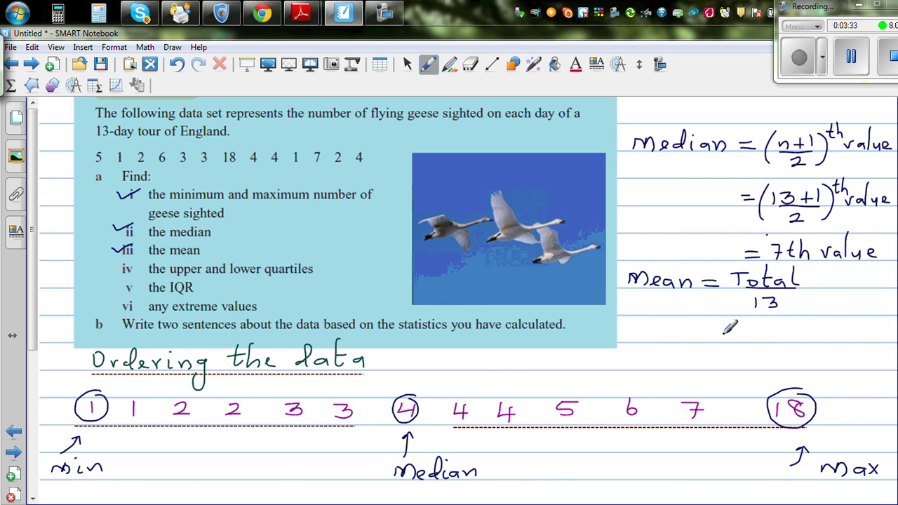
{"action": "mouse_move", "coordinate": [717, 333]}
{"action": "left_mouse_down"}
{"action": "mouse_move", "coordinate": [757, 325]}
{"action": "mouse_move", "coordinate": [758, 337]}
{"action": "mouse_move", "coordinate": [778, 335]}
{"action": "mouse_move", "coordinate": [776, 322]}
{"action": "mouse_move", "coordinate": [781, 335]}
{"action": "mouse_move", "coordinate": [798, 325]}
{"action": "mouse_move", "coordinate": [792, 335]}
{"action": "mouse_move", "coordinate": [820, 318]}
{"action": "mouse_move", "coordinate": [838, 328]}
{"action": "mouse_move", "coordinate": [825, 324]}
{"action": "mouse_move", "coordinate": [822, 337]}
{"action": "mouse_move", "coordinate": [861, 326]}
{"action": "mouse_move", "coordinate": [853, 346]}
{"action": "mouse_move", "coordinate": [870, 344]}
{"action": "left_mouse_up"}
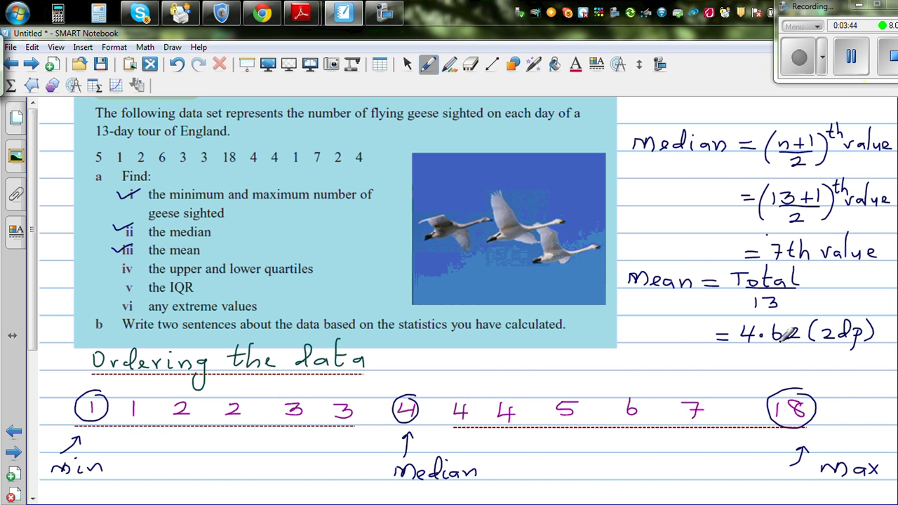
{"action": "mouse_move", "coordinate": [735, 323]}
{"action": "left_mouse_down"}
{"action": "mouse_move", "coordinate": [734, 339]}
{"action": "mouse_move", "coordinate": [757, 348]}
{"action": "mouse_move", "coordinate": [807, 348]}
{"action": "mouse_move", "coordinate": [872, 341]}
{"action": "mouse_move", "coordinate": [880, 311]}
{"action": "mouse_move", "coordinate": [745, 309]}
{"action": "left_mouse_up"}
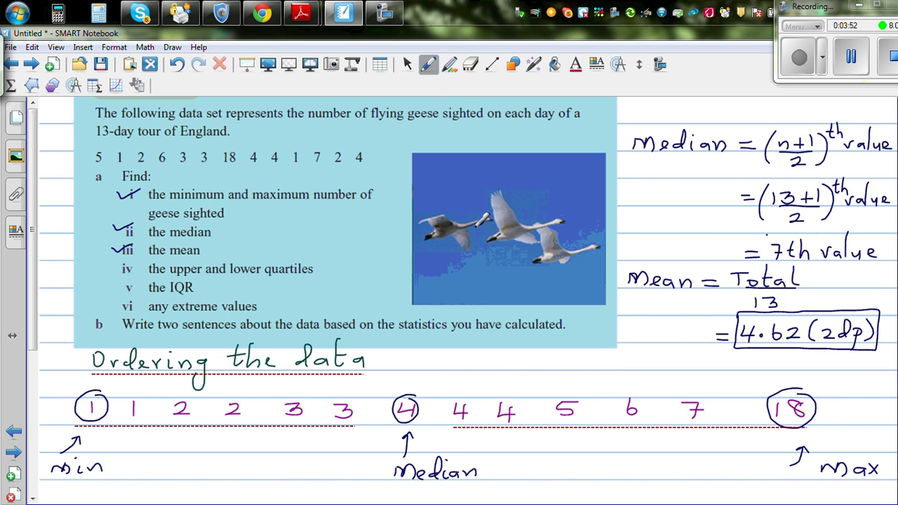
{"action": "left_click", "coordinate": [427, 64]}
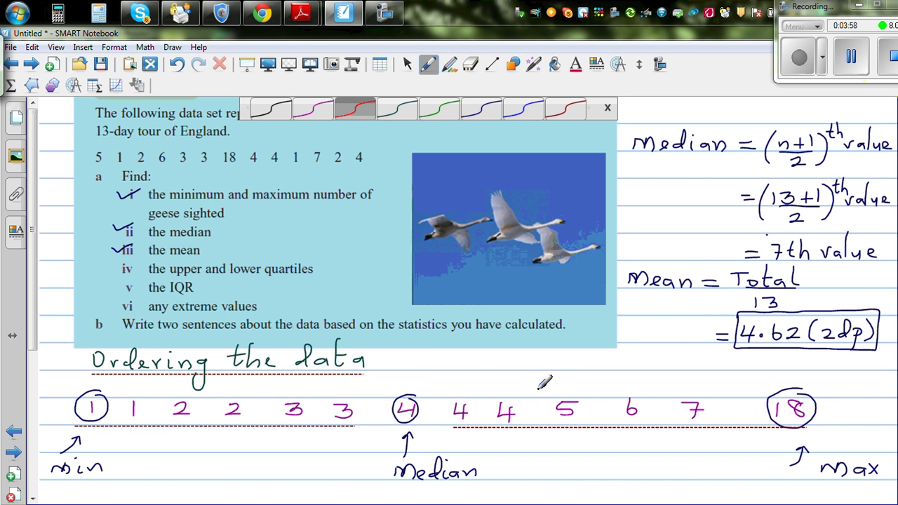
Draw a red down arrow labelled Mean between the 4 and 5 of the ordered list
{"action": "left_click_drag", "start_coordinate": [532, 368], "coordinate": [532, 390]}
{"action": "left_click_drag", "start_coordinate": [537, 382], "coordinate": [532, 390]}
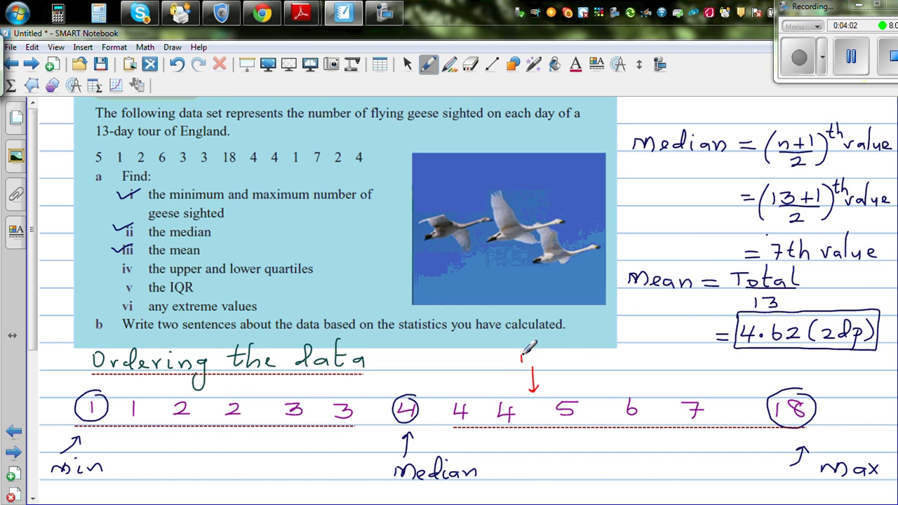
{"action": "left_click_drag", "start_coordinate": [522, 354], "coordinate": [574, 360]}
{"action": "left_click_drag", "start_coordinate": [575, 353], "coordinate": [585, 361]}
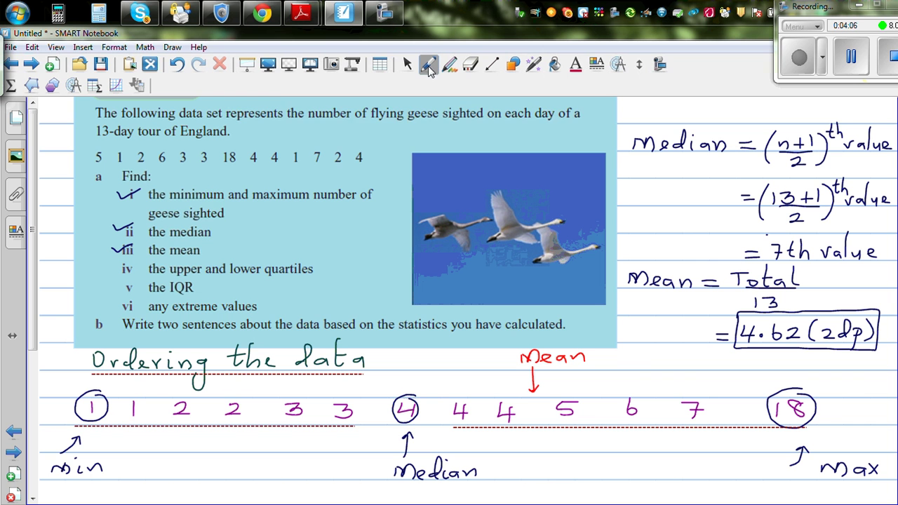
Write Mean > Median in dark green ink
{"action": "left_click", "coordinate": [429, 65]}
{"action": "left_click", "coordinate": [398, 111]}
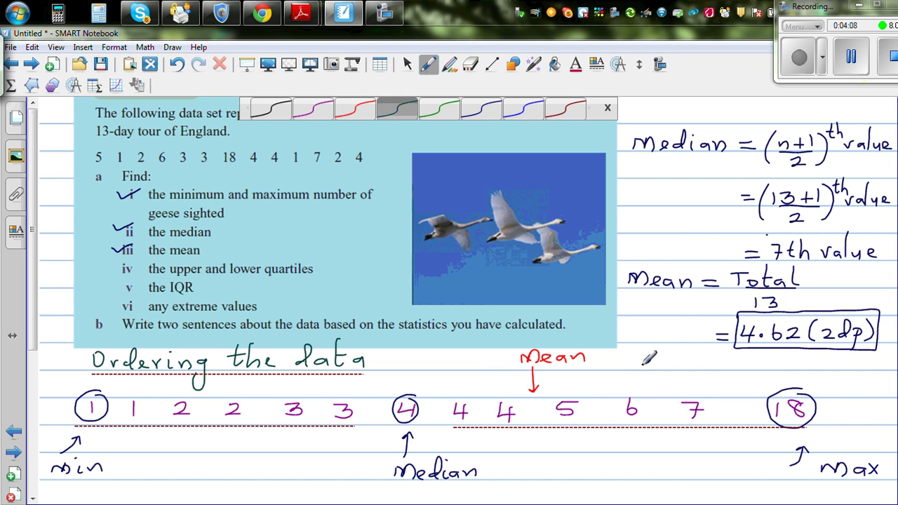
{"action": "mouse_move", "coordinate": [637, 369]}
{"action": "left_mouse_down"}
{"action": "mouse_move", "coordinate": [657, 356]}
{"action": "mouse_move", "coordinate": [665, 366]}
{"action": "mouse_move", "coordinate": [673, 359]}
{"action": "mouse_move", "coordinate": [707, 368]}
{"action": "mouse_move", "coordinate": [719, 356]}
{"action": "mouse_move", "coordinate": [712, 350]}
{"action": "mouse_move", "coordinate": [733, 359]}
{"action": "mouse_move", "coordinate": [724, 369]}
{"action": "mouse_move", "coordinate": [763, 362]}
{"action": "mouse_move", "coordinate": [743, 360]}
{"action": "mouse_move", "coordinate": [798, 365]}
{"action": "mouse_move", "coordinate": [808, 355]}
{"action": "mouse_move", "coordinate": [851, 365]}
{"action": "left_mouse_up"}
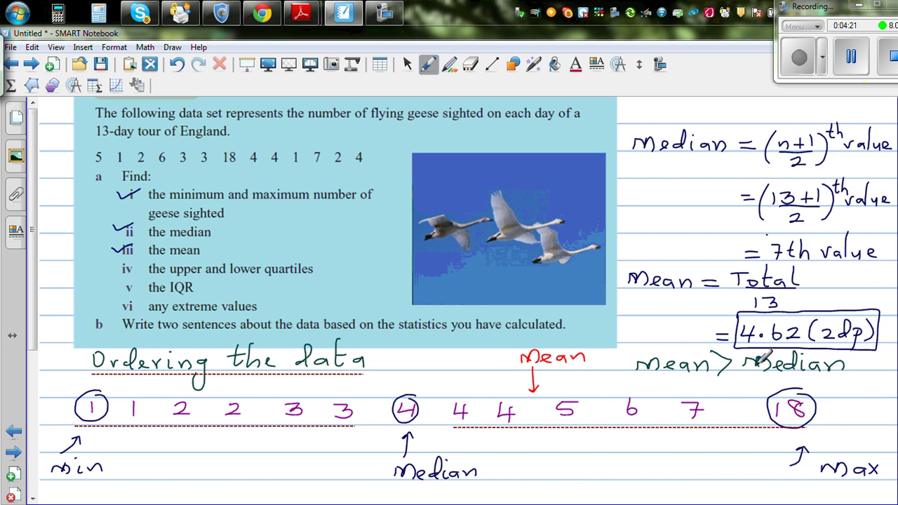
{"action": "mouse_move", "coordinate": [760, 353]}
{"action": "left_mouse_down"}
{"action": "mouse_move", "coordinate": [749, 362]}
{"action": "mouse_move", "coordinate": [767, 350]}
{"action": "left_mouse_up"}
In dark blue ink, tick part iv and begin an arrow note reading 'quarter' beside it
{"action": "left_click", "coordinate": [427, 66]}
{"action": "left_click", "coordinate": [484, 110]}
{"action": "left_click_drag", "start_coordinate": [113, 269], "coordinate": [138, 264]}
{"action": "mouse_move", "coordinate": [276, 259]}
{"action": "left_mouse_down"}
{"action": "mouse_move", "coordinate": [319, 239]}
{"action": "mouse_move", "coordinate": [323, 257]}
{"action": "mouse_move", "coordinate": [335, 236]}
{"action": "mouse_move", "coordinate": [392, 224]}
{"action": "left_mouse_up"}
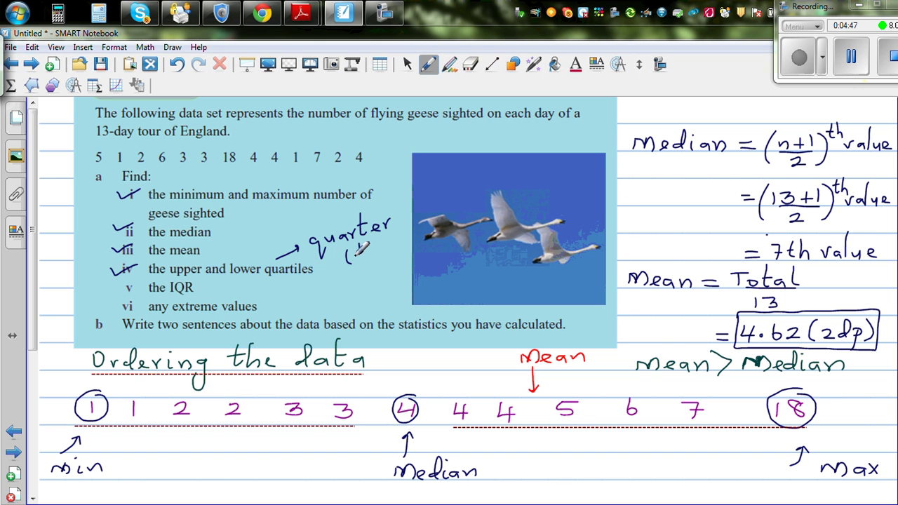